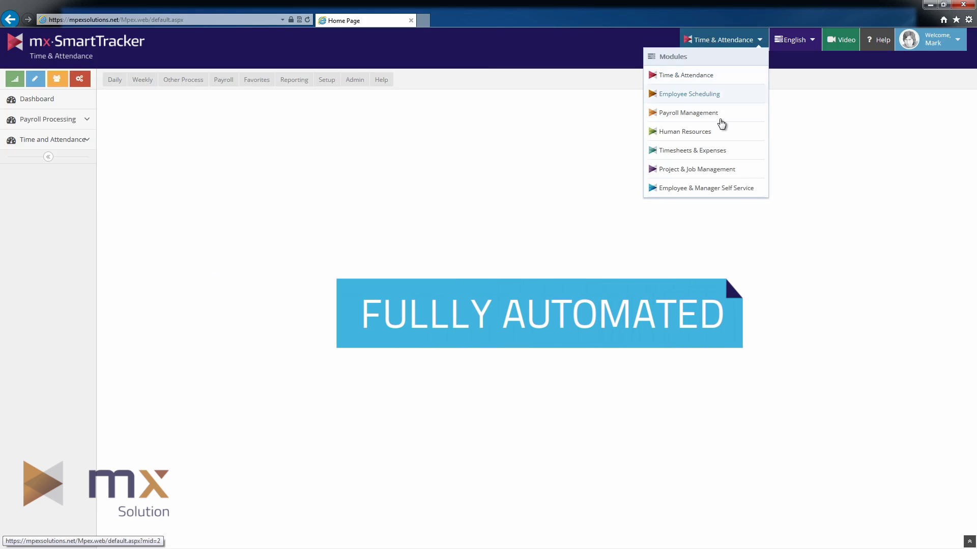
Step: In Employee & Manager Self Service, request Annual vacation leave for August 12–16, 2013
click(703, 191)
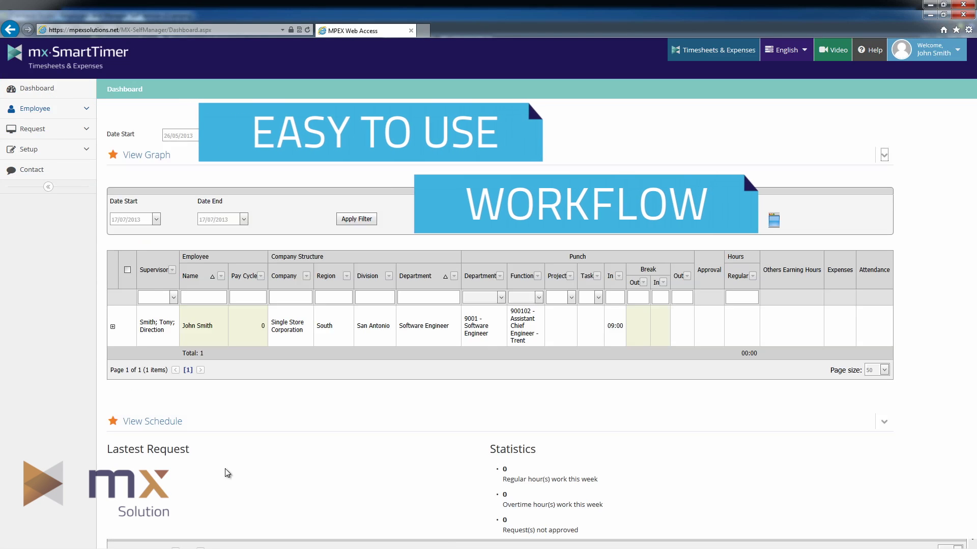
click(885, 157)
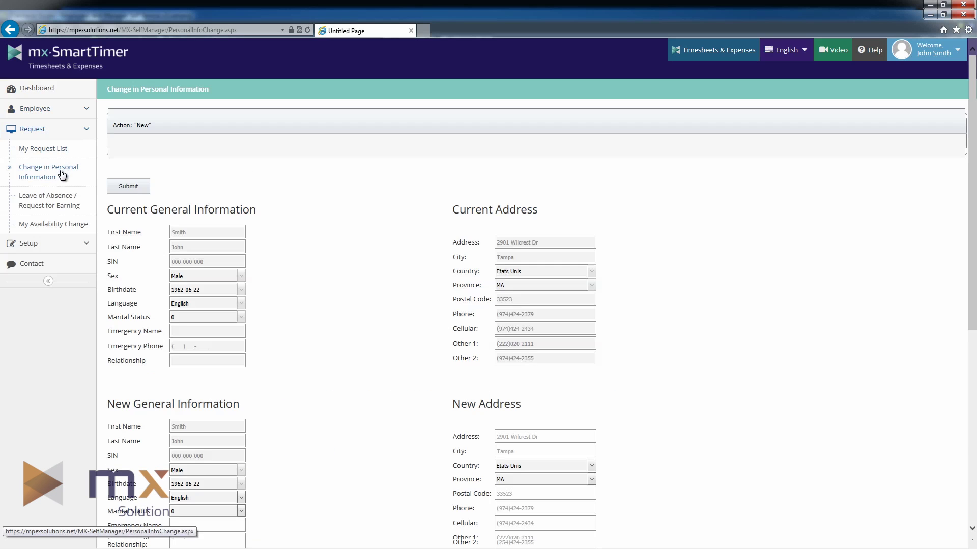
click(66, 205)
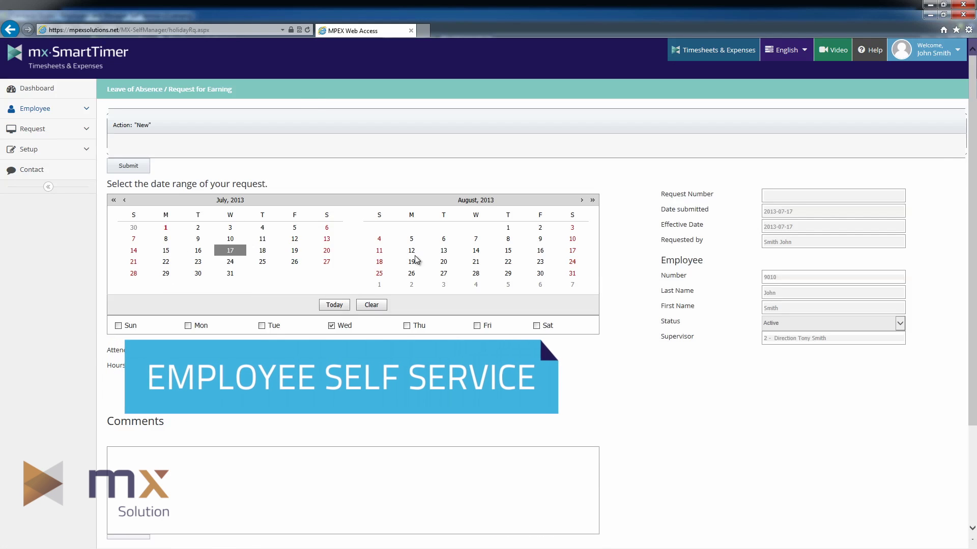
drag(411, 250, 540, 250)
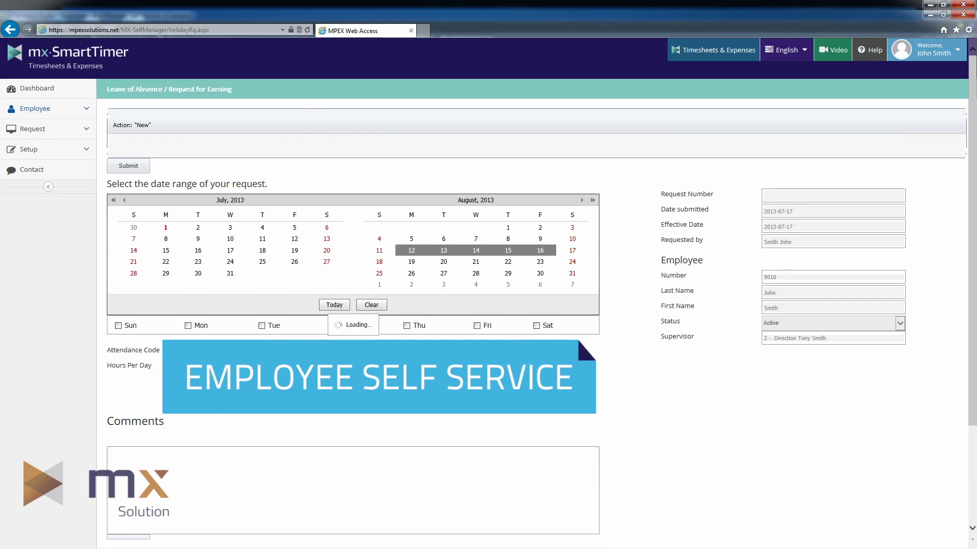
click(336, 350)
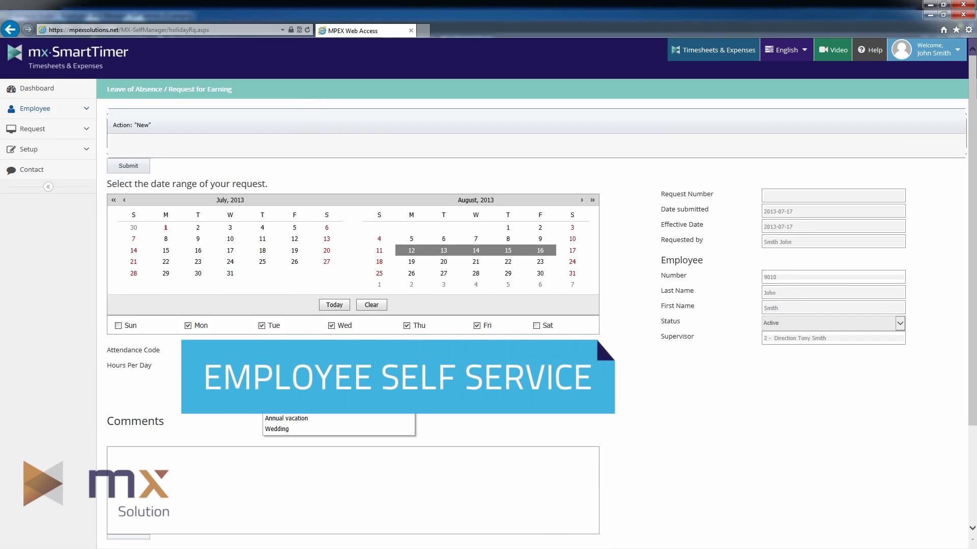
click(316, 416)
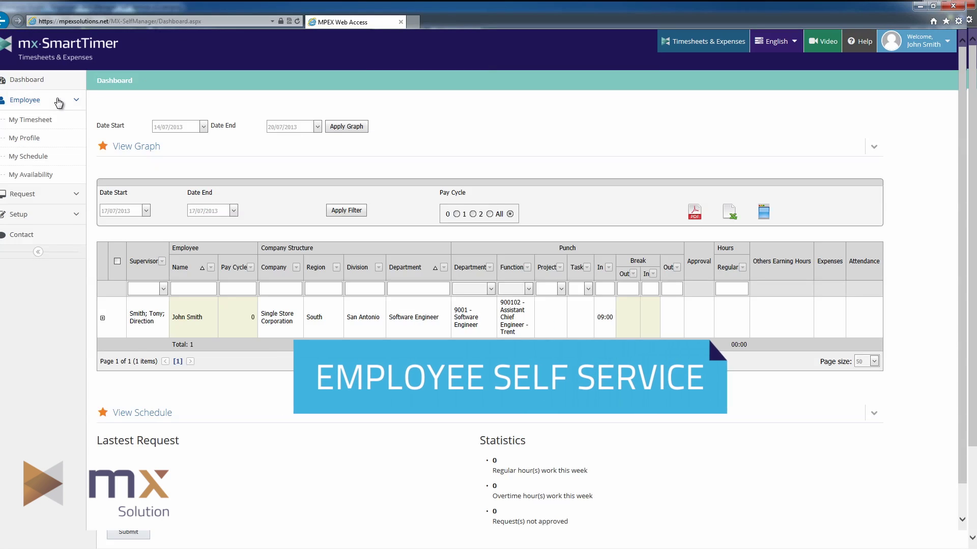
Step: View My Schedule, then open My Availability Change and begin setting its start time
click(59, 104)
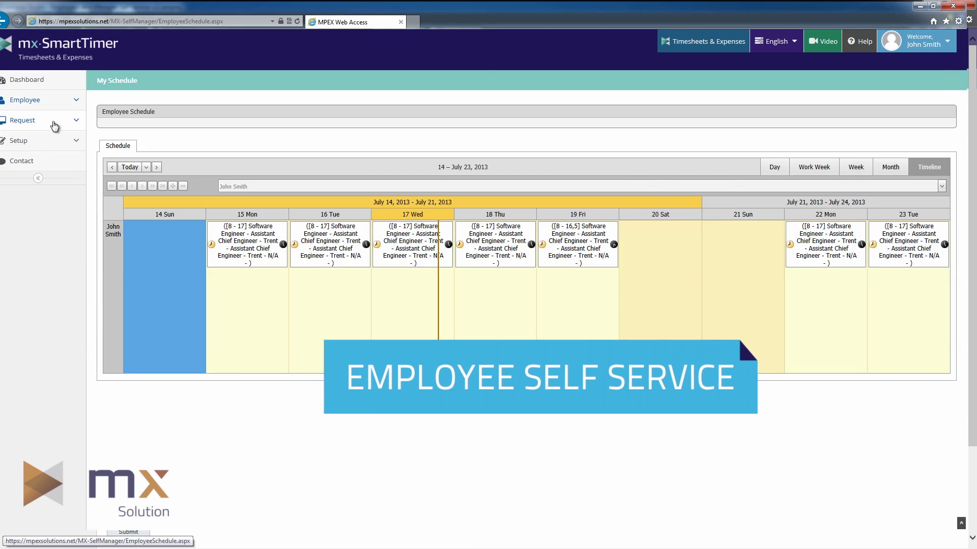
click(54, 124)
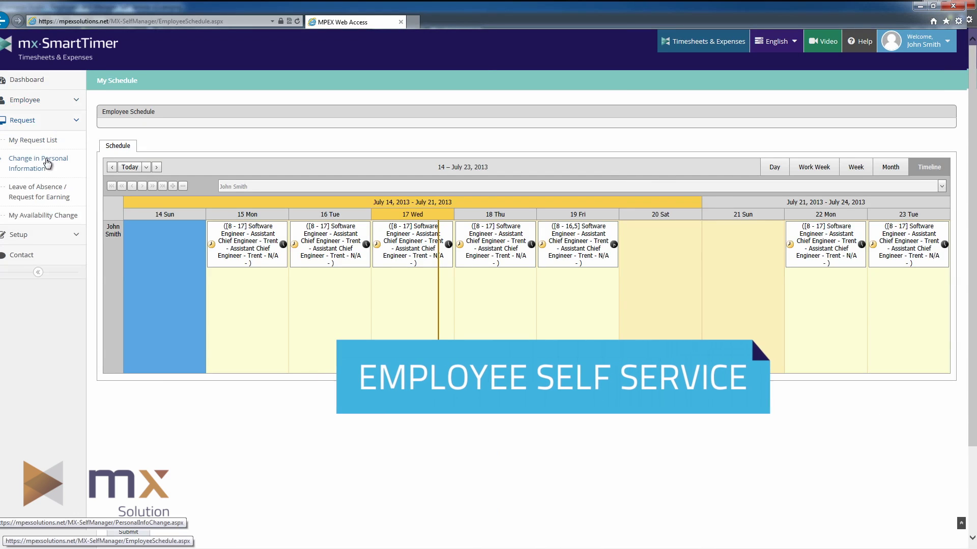
click(46, 215)
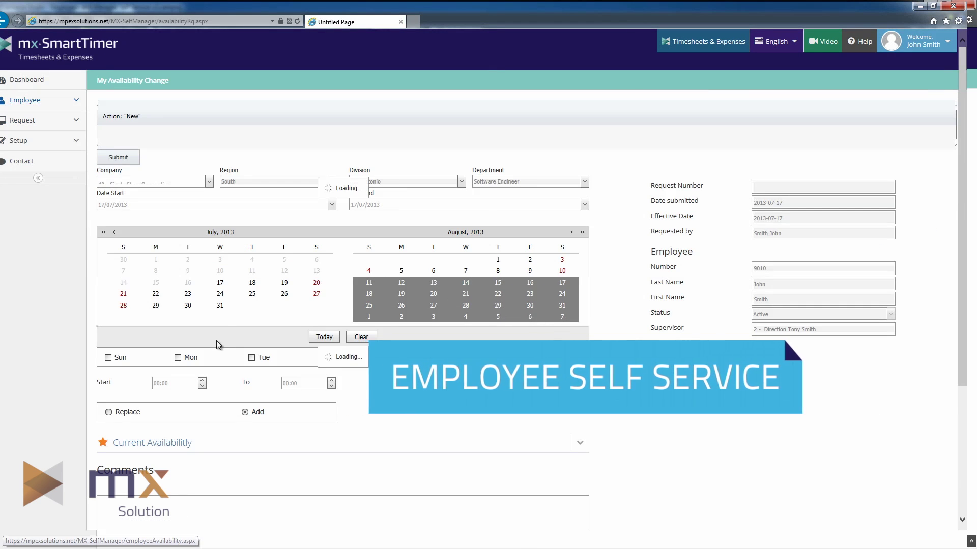
click(194, 383)
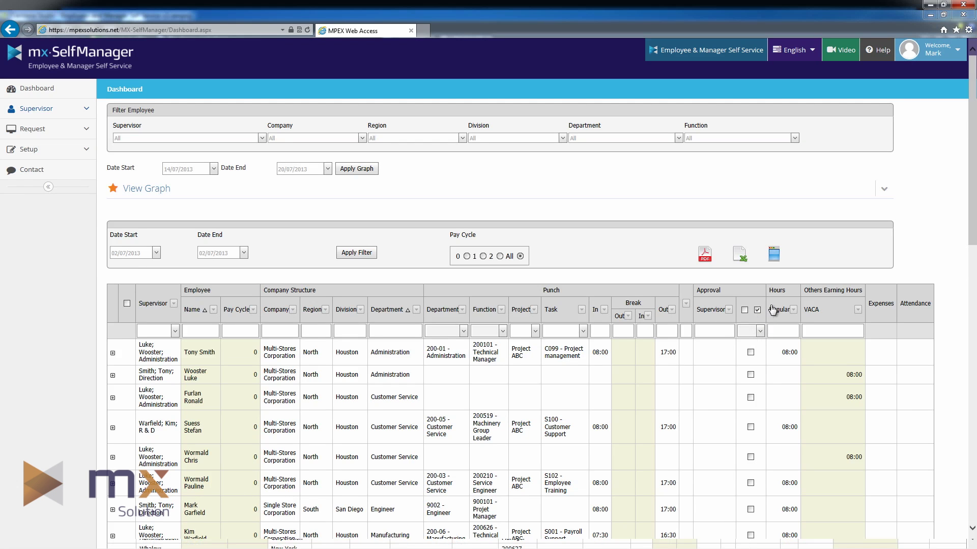
Step: Approve all employees' punches from the dashboard grid's header checkbox, then expand the request options
click(744, 310)
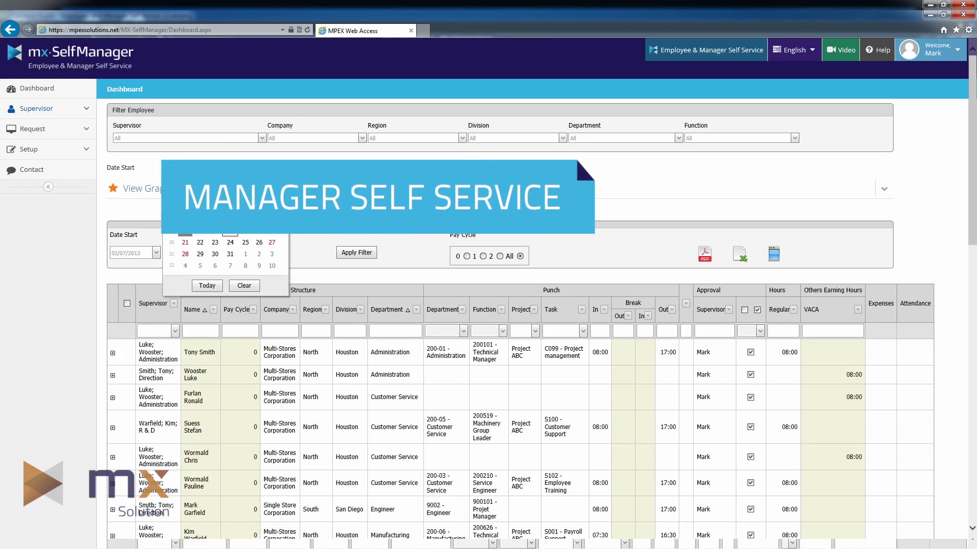
click(883, 189)
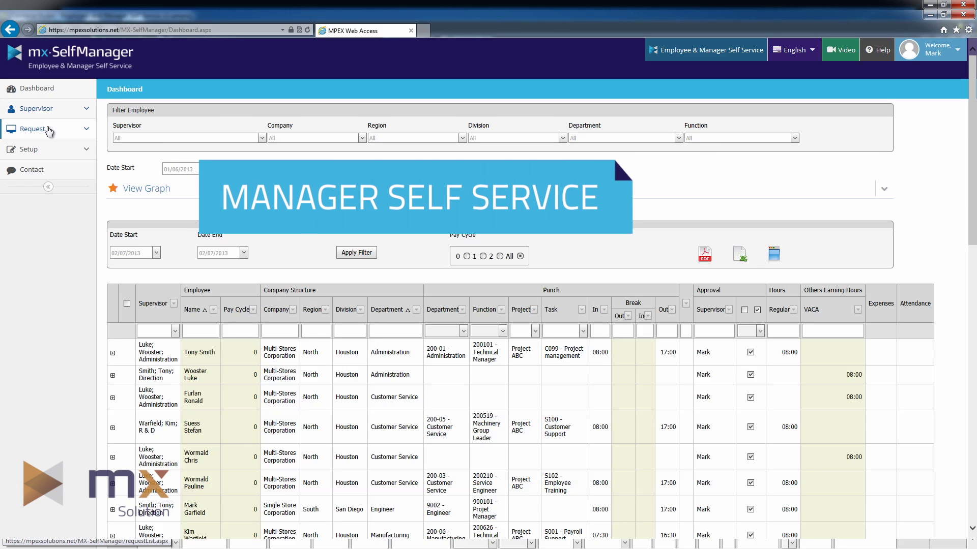
click(52, 131)
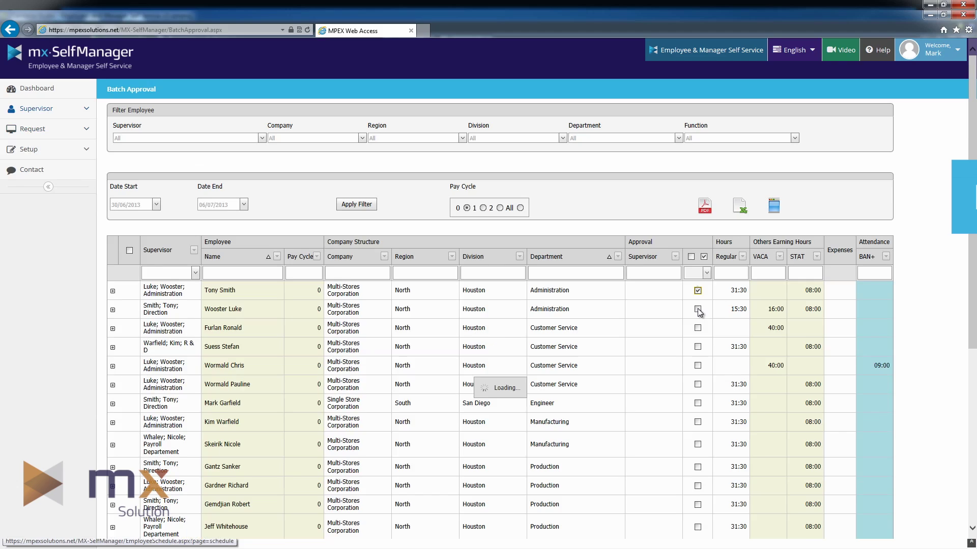
click(697, 309)
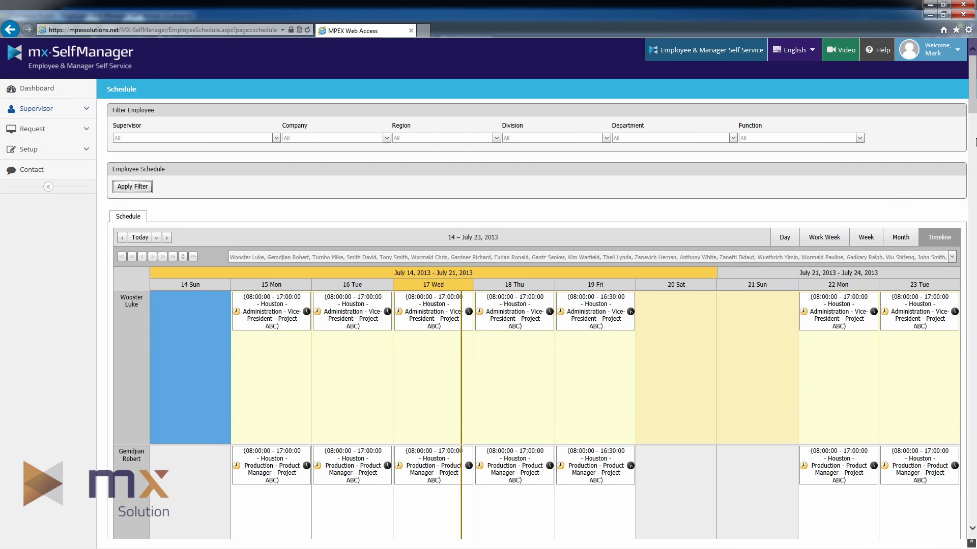
scroll(975, 222, down, 10)
drag(974, 209, 974, 216)
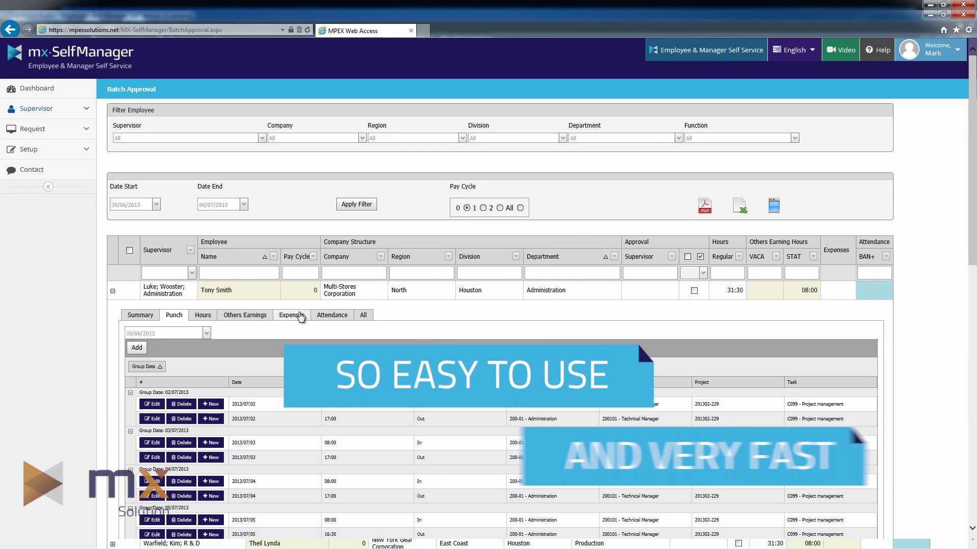
click(292, 315)
click(264, 319)
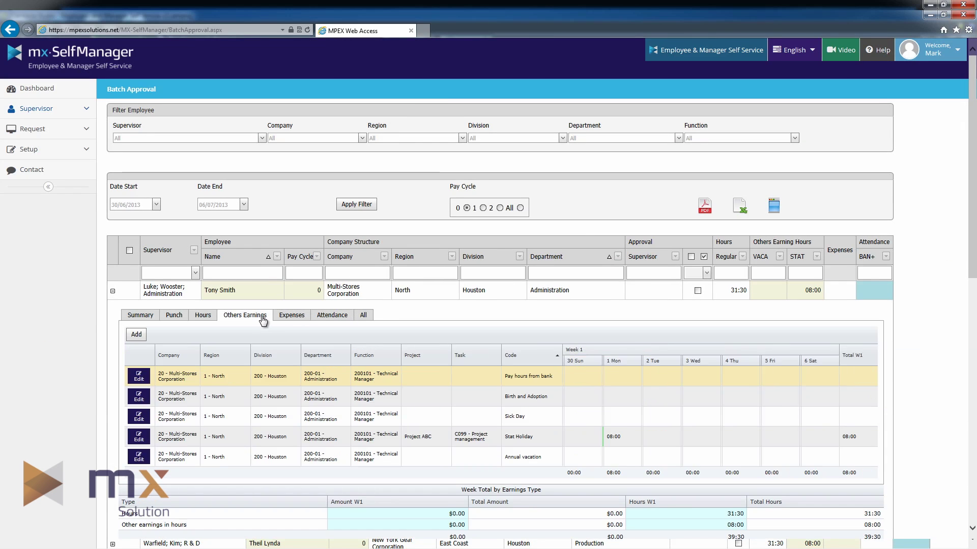
click(167, 318)
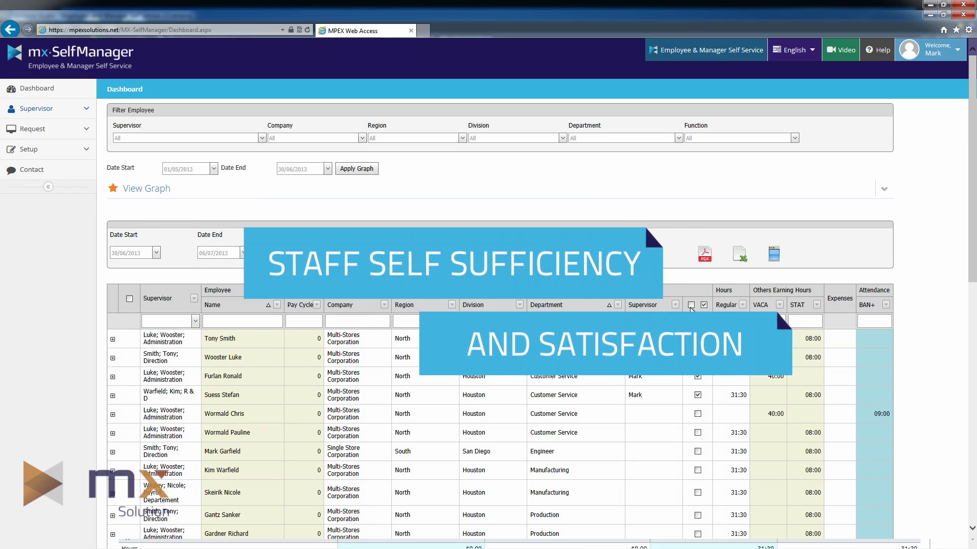
click(692, 305)
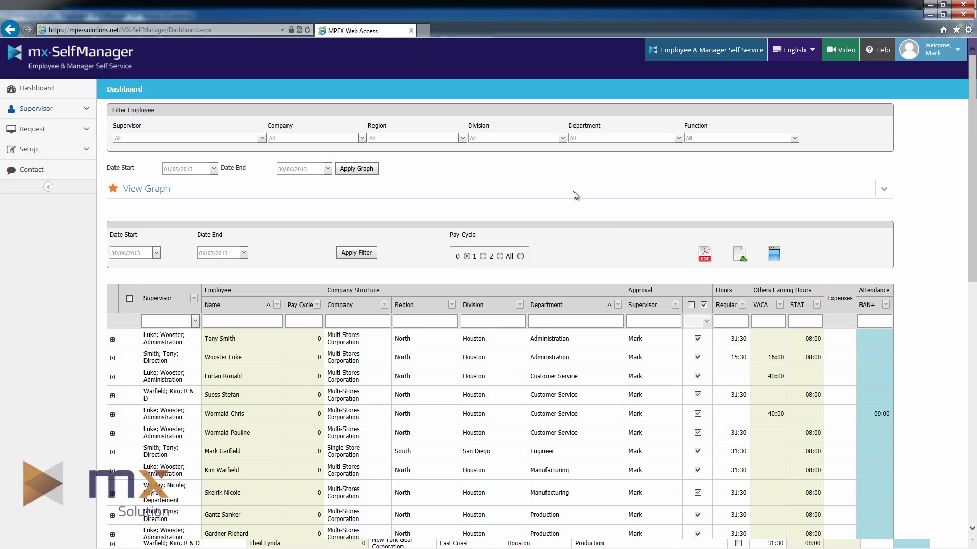
click(885, 192)
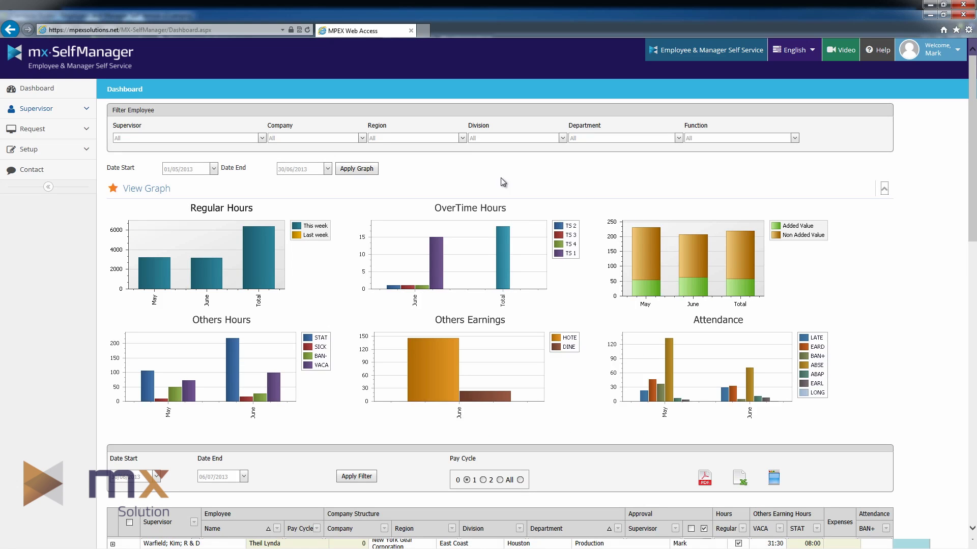
click(262, 138)
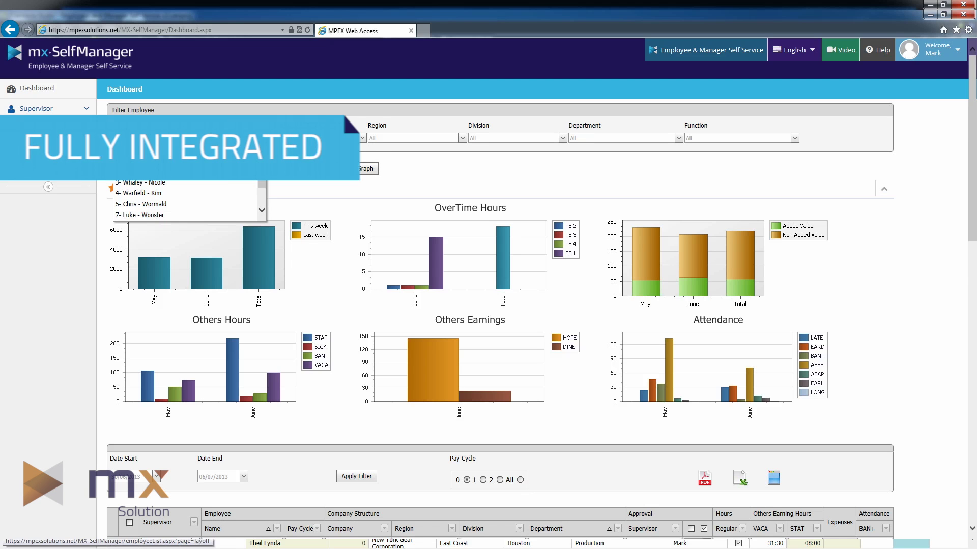
click(189, 171)
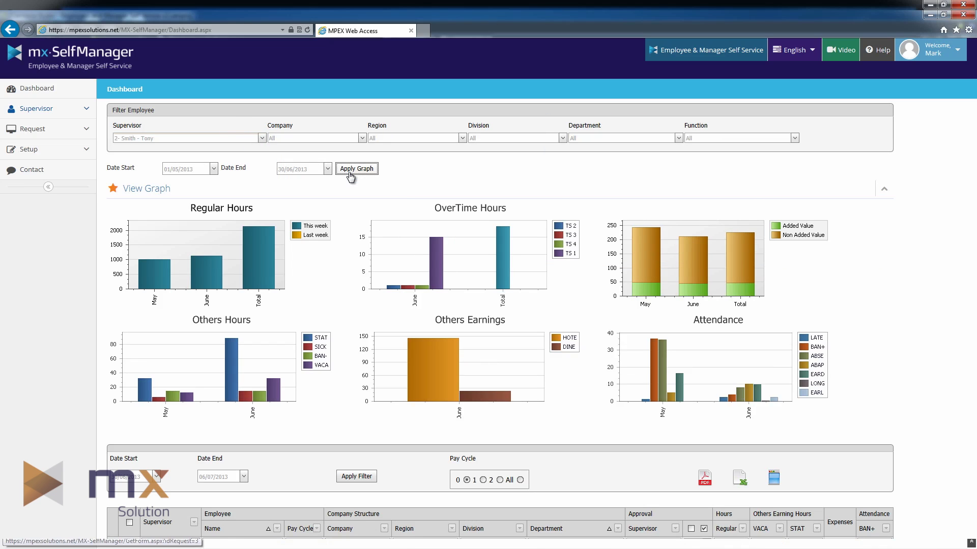
click(261, 140)
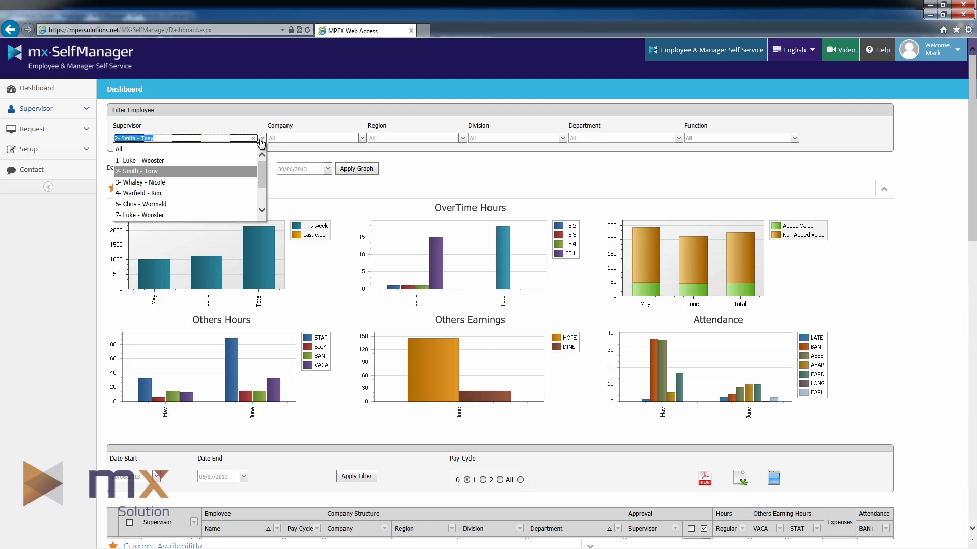
click(216, 181)
click(350, 173)
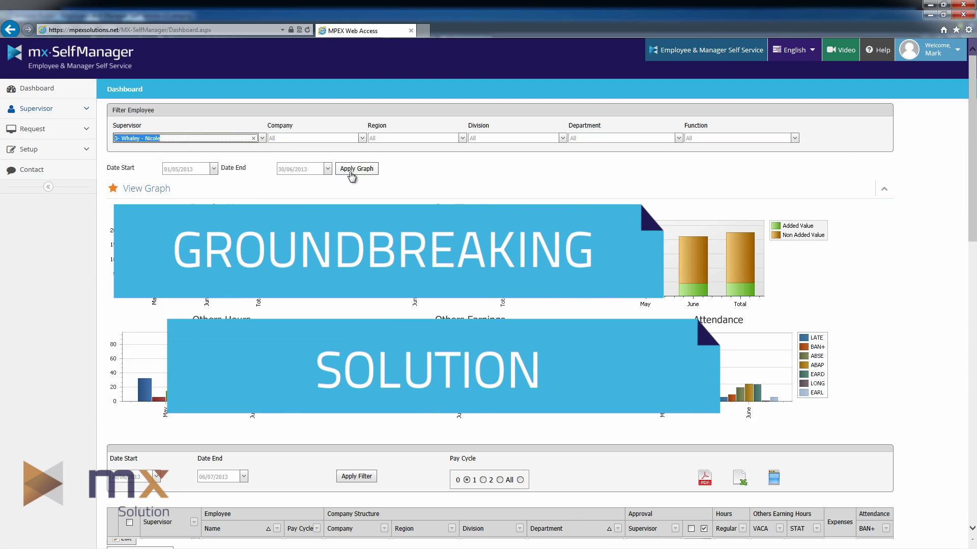
click(351, 175)
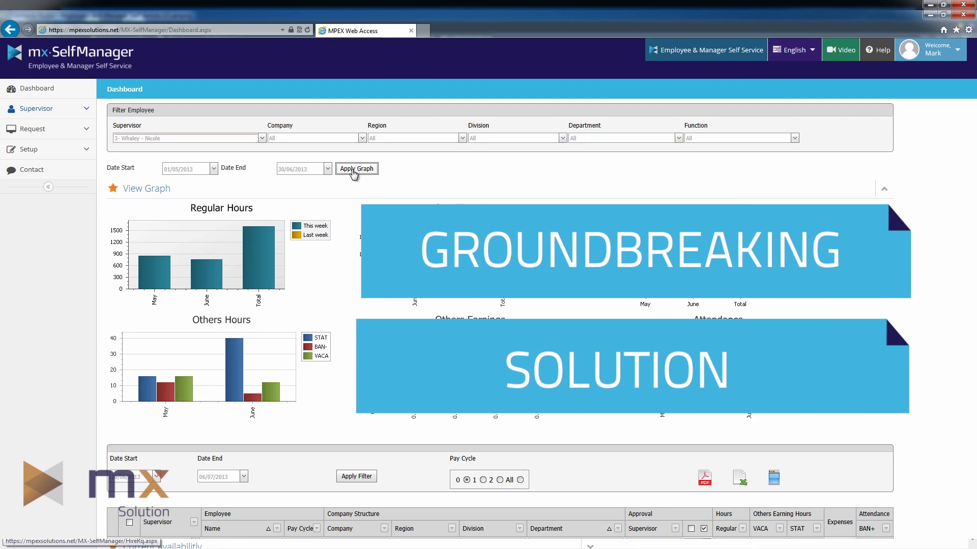
click(885, 191)
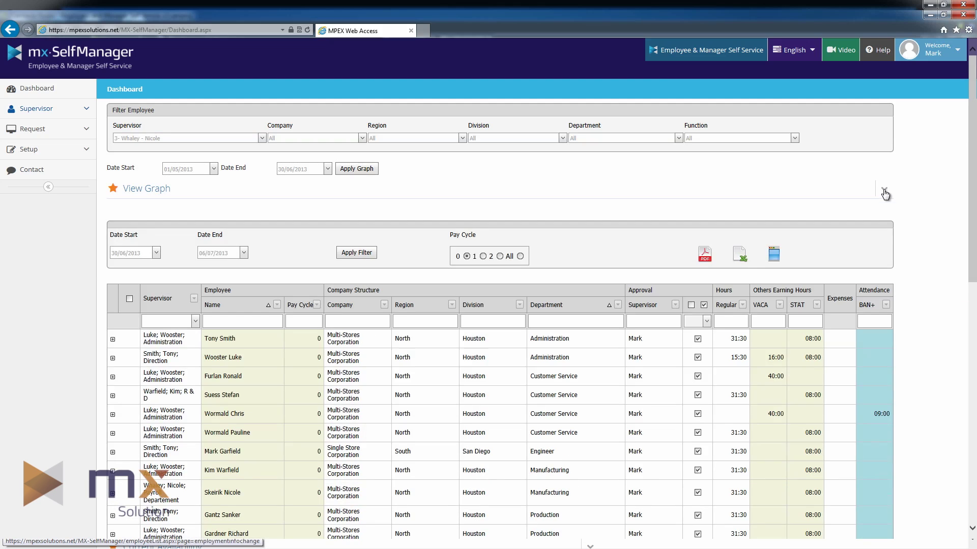